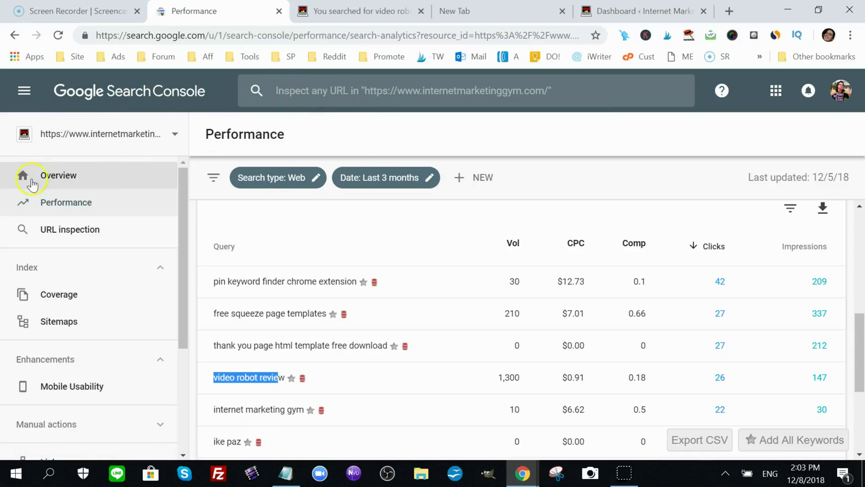
Open the Performance report and scroll down to the Queries table ranked by clicks
left_click(58, 203)
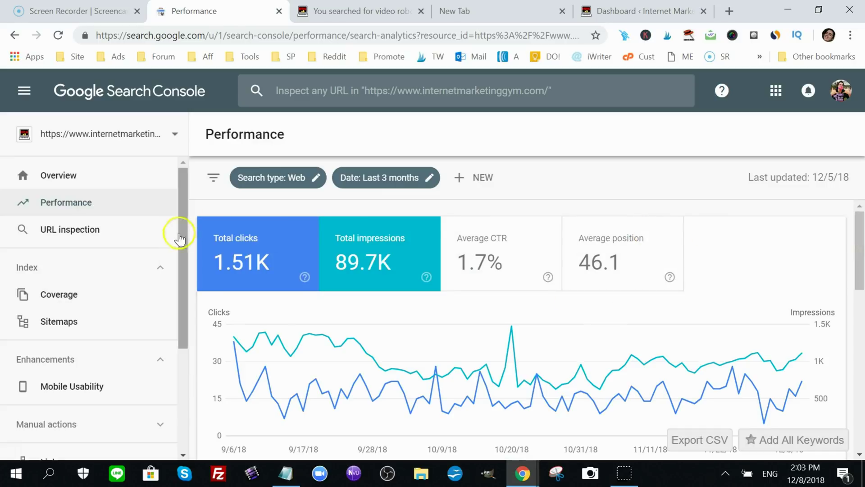
scroll(851, 243, "down", 1)
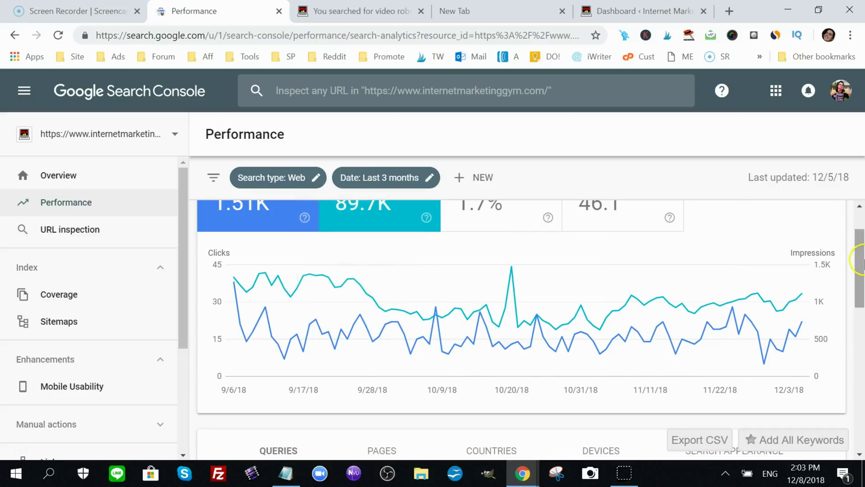
left_click_drag(860, 261, 861, 342)
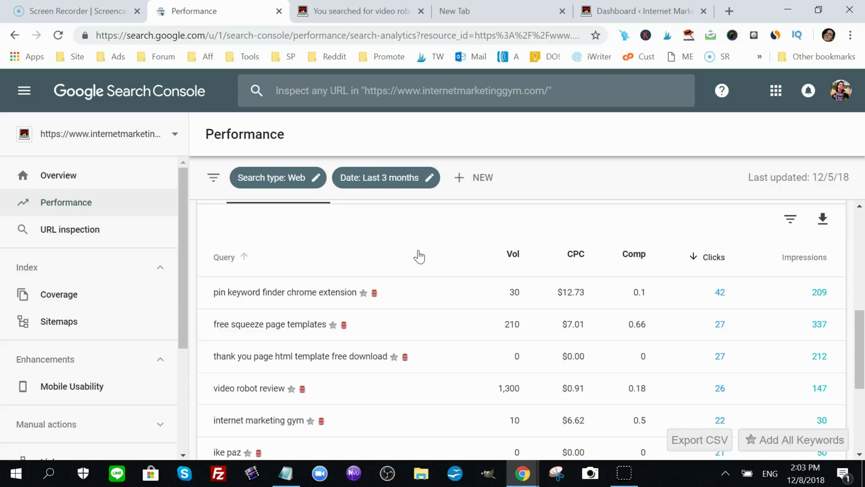
left_click(860, 330)
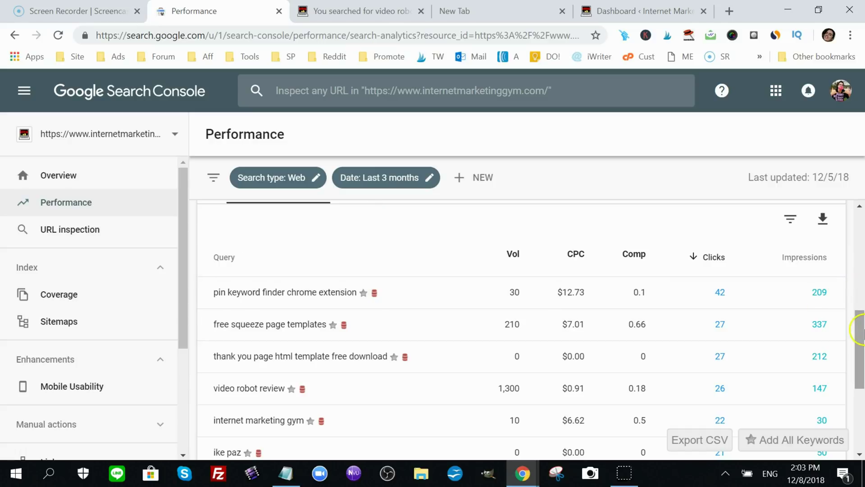
left_click_drag(861, 333, 862, 358)
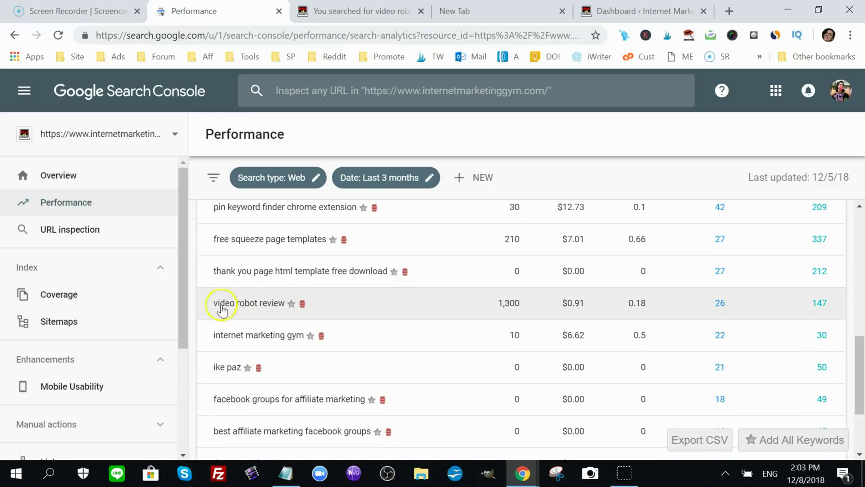
left_click_drag(213, 308, 527, 309)
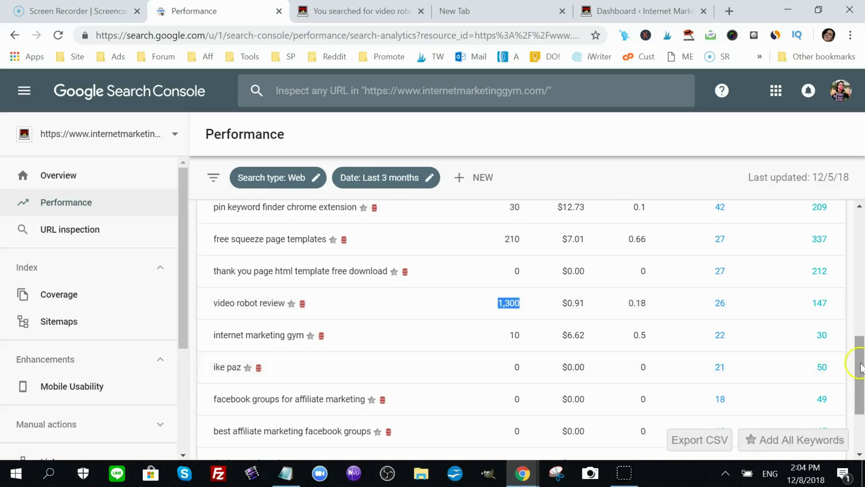
left_click_drag(859, 354, 862, 328)
scroll(861, 328, "down", 2)
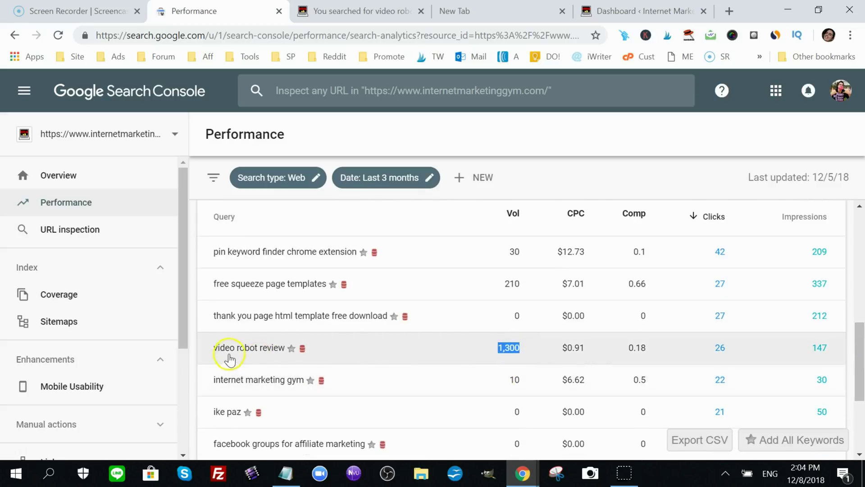
left_click_drag(217, 348, 278, 355)
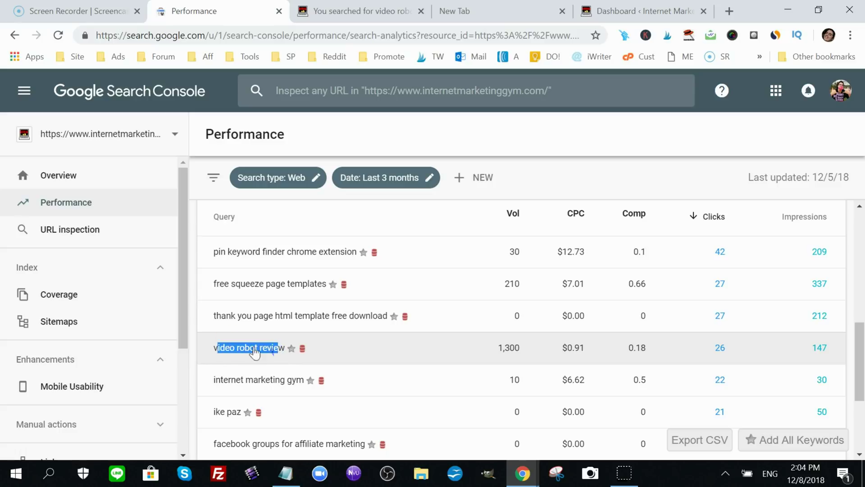
left_click(214, 354)
left_click_drag(214, 354, 285, 356)
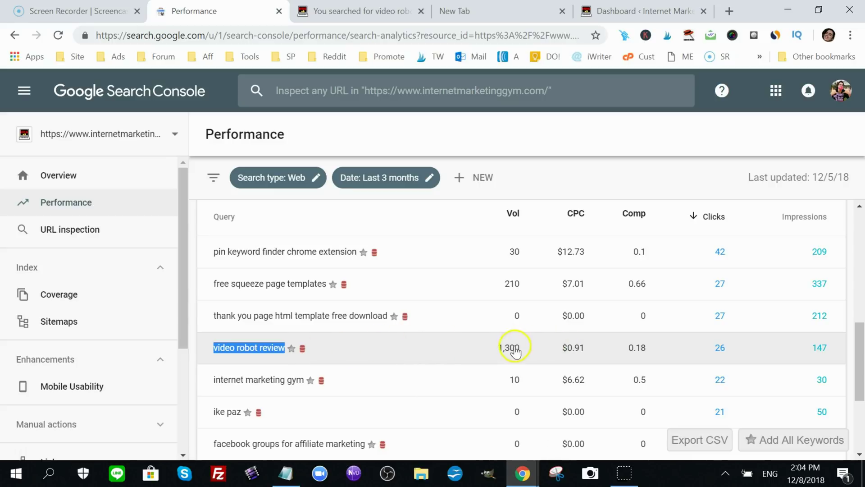
left_click_drag(498, 349, 519, 349)
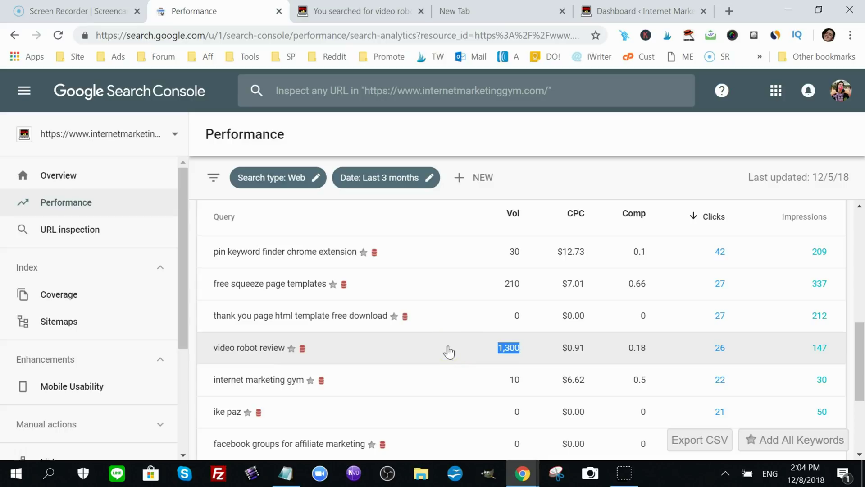
left_click(312, 349)
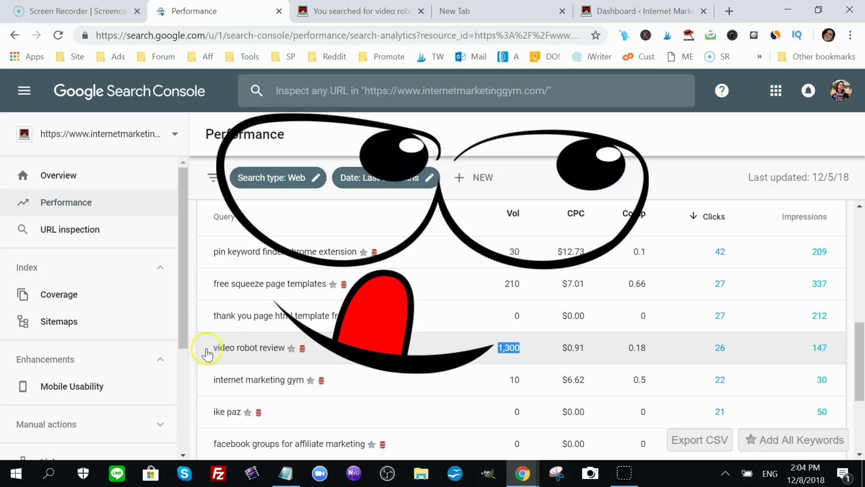
left_click(243, 354)
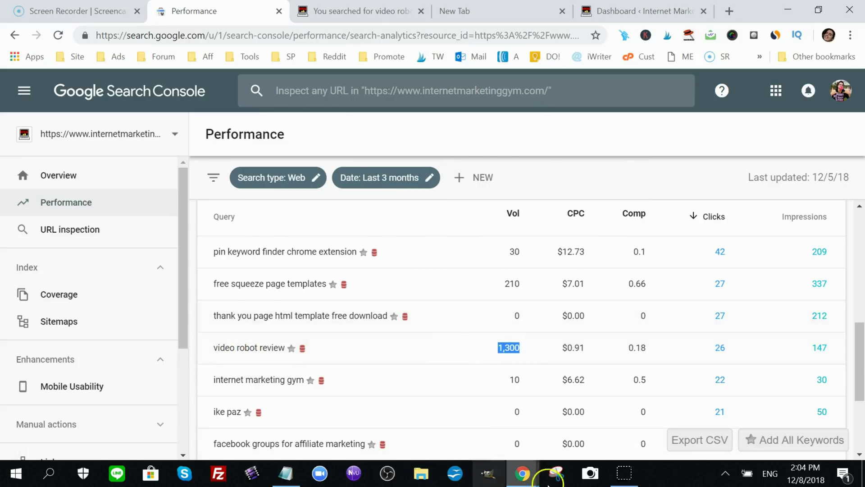
Bring the incognito video robot review Google results forward and scroll to the internetmarketinggym.com result
left_click(523, 470)
left_click(633, 396)
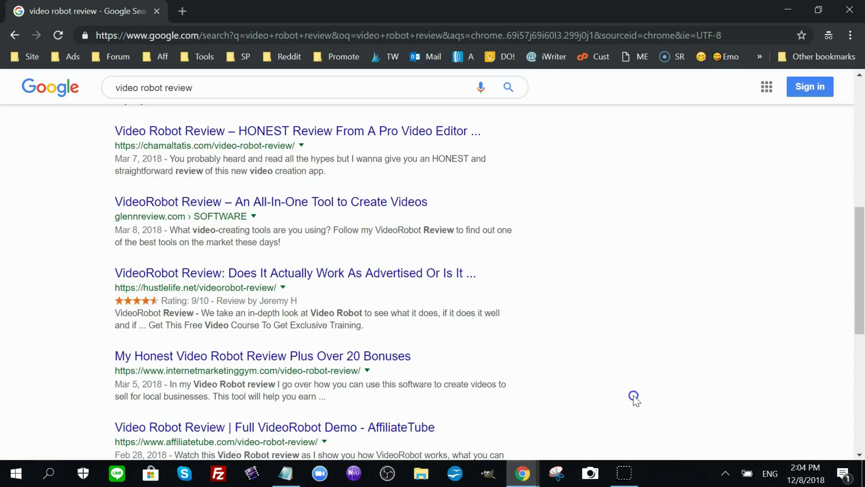
scroll(859, 243, "up", 6)
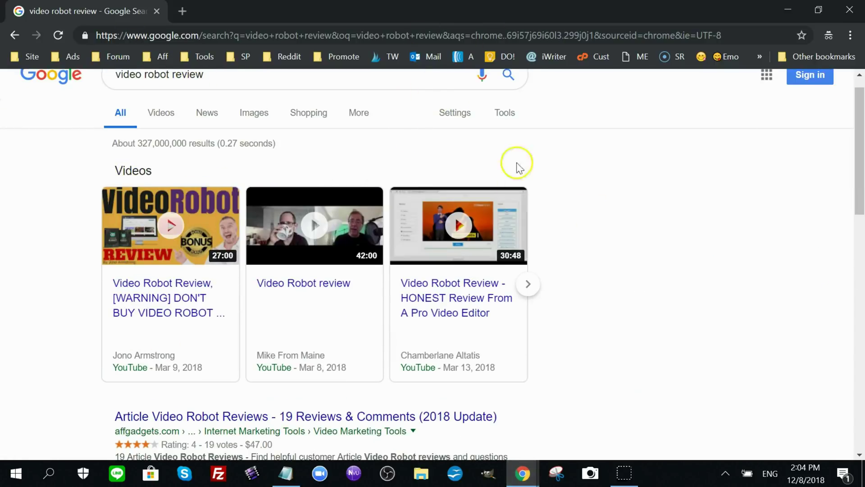
scroll(858, 158, "up", 1)
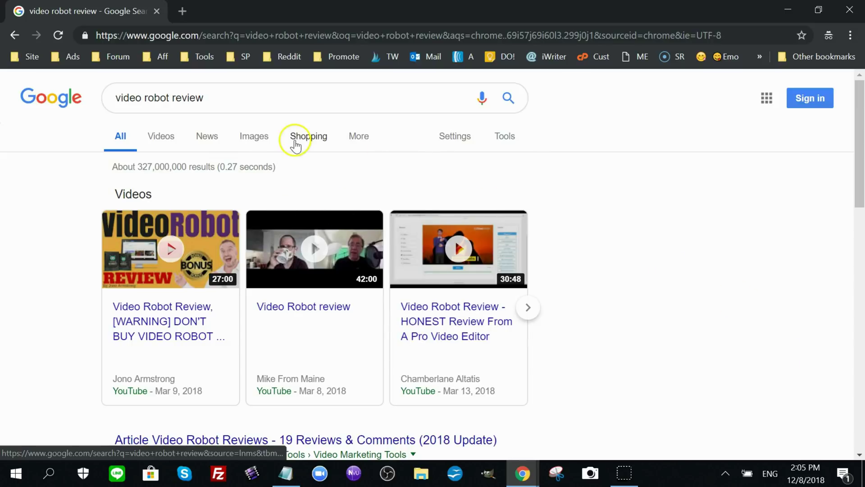
left_click_drag(120, 97, 232, 97)
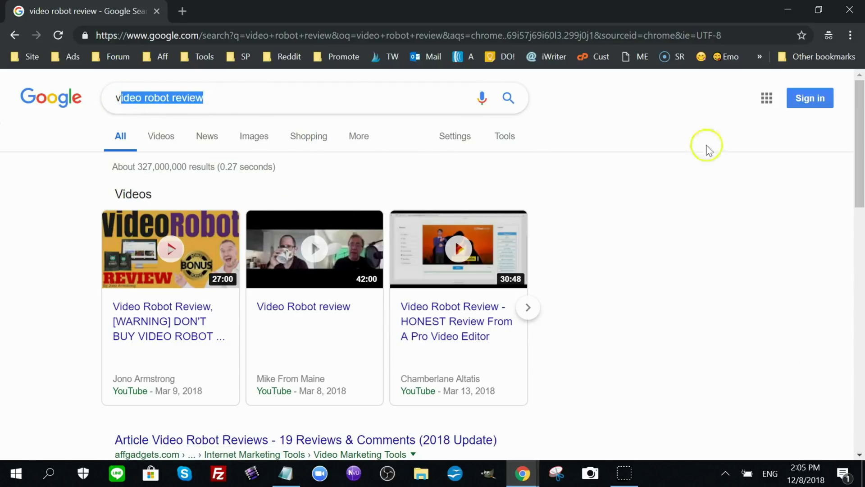
left_click_drag(858, 168, 860, 245)
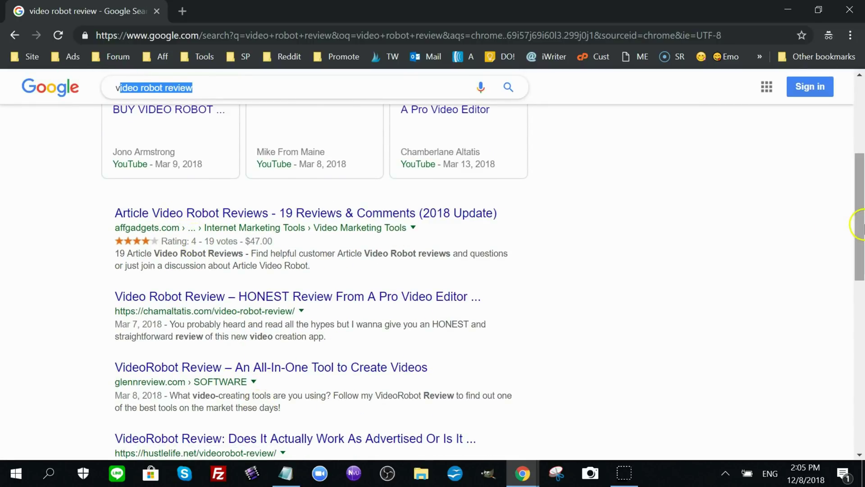
left_click_drag(858, 222, 861, 280)
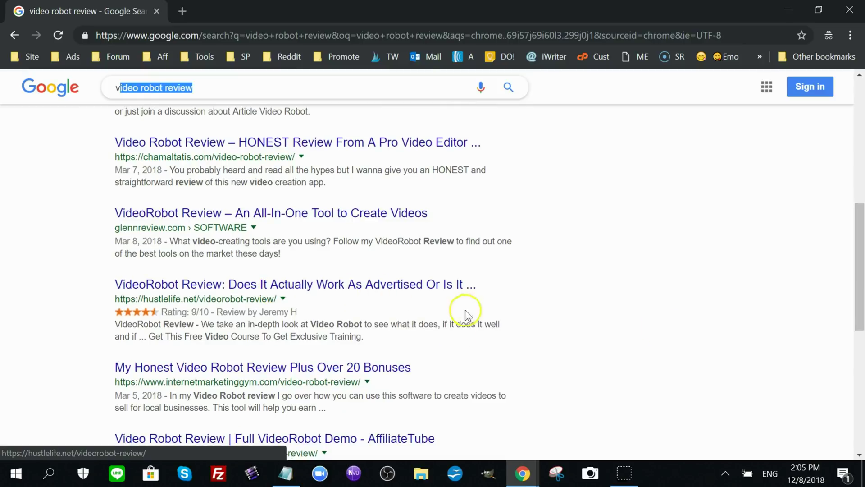
Highlight the internetmarketinggym.com listing, then minimize the Google results window
left_click_drag(275, 404, 316, 394)
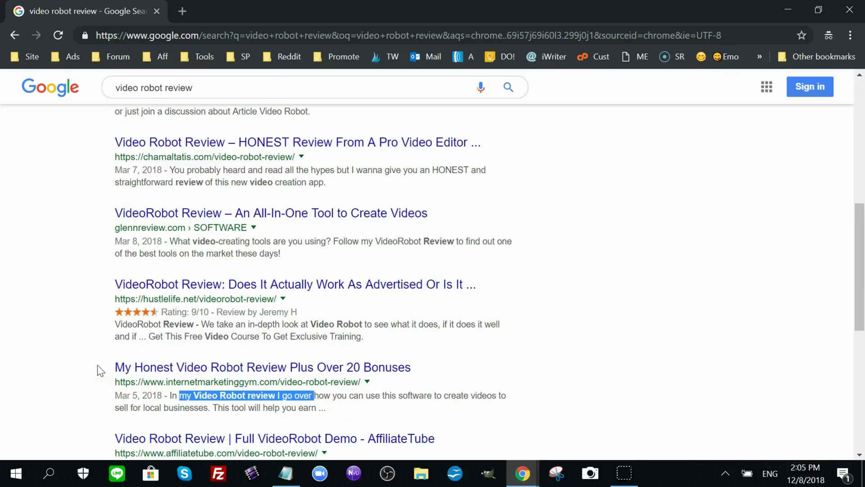
left_click_drag(100, 370, 270, 398)
left_click(270, 397)
left_click_drag(324, 407, 118, 366)
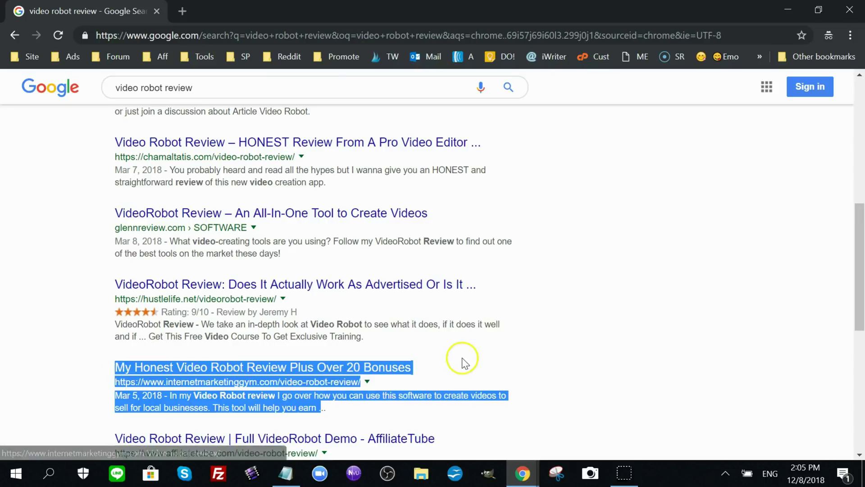
left_click(783, 14)
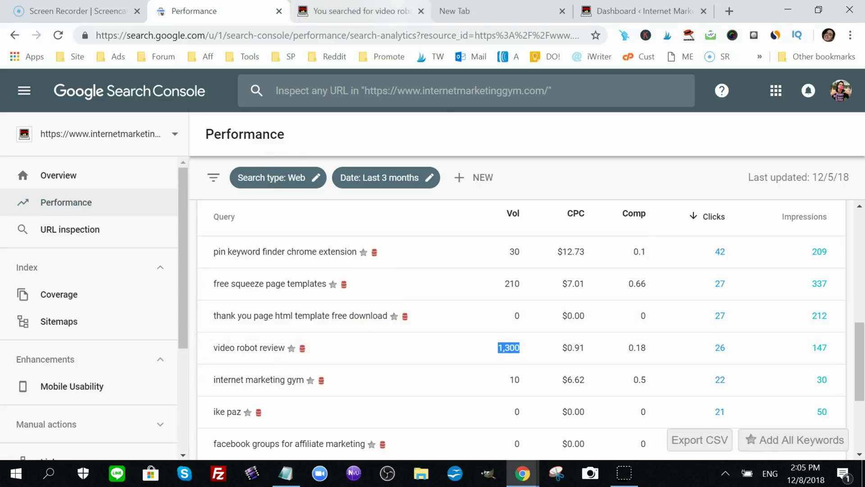
Compare the site's video robot search results with the tab holding the old review address
left_click(387, 11)
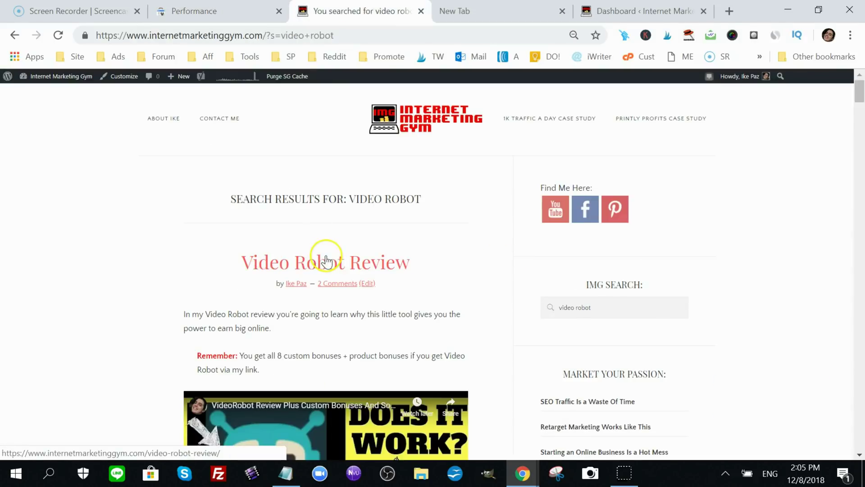
left_click_drag(859, 90, 853, 241)
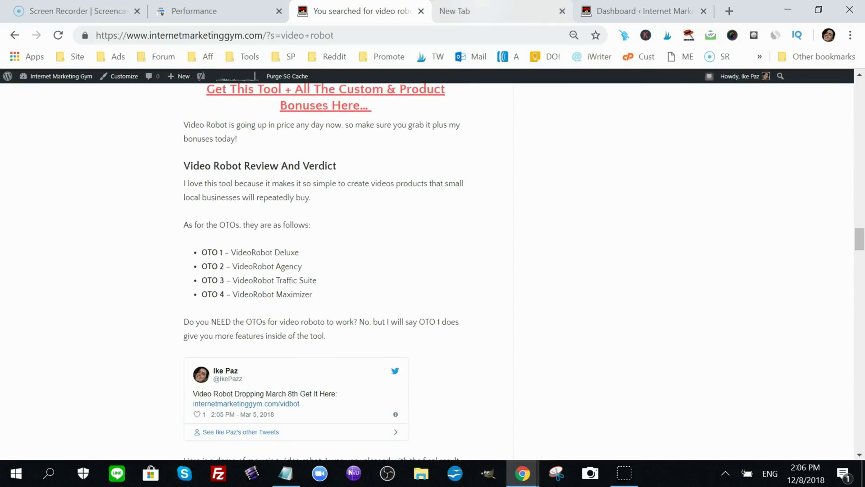
left_click(477, 10)
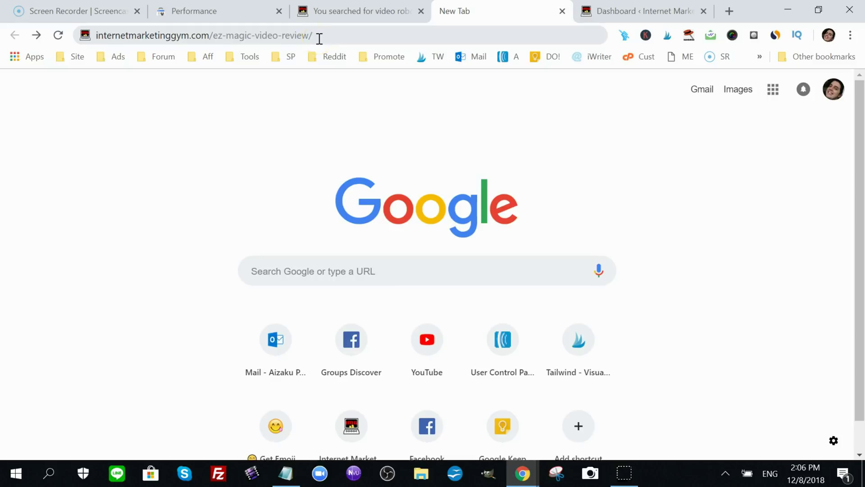
key("ctrl+shift+Tab")
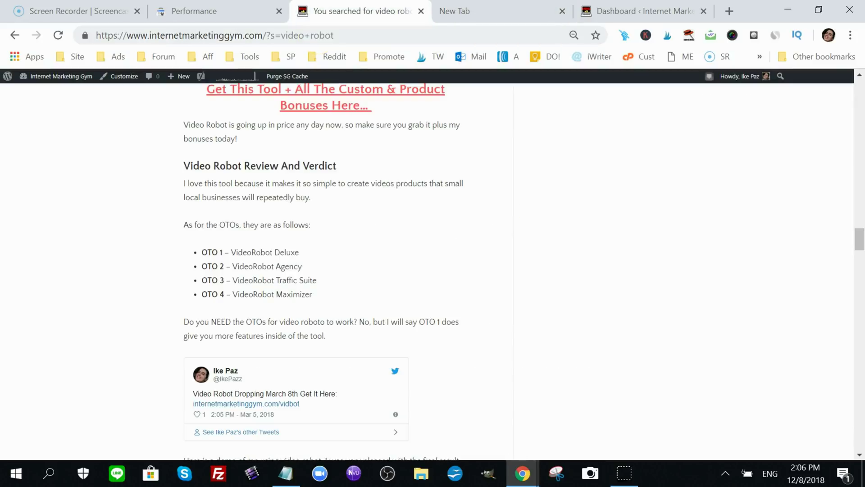
key("ctrl+Tab")
left_click(392, 12)
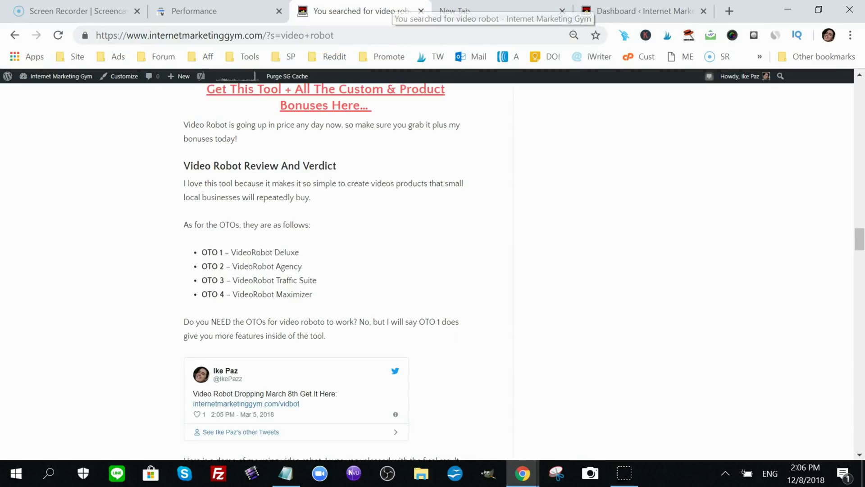
left_click(455, 12)
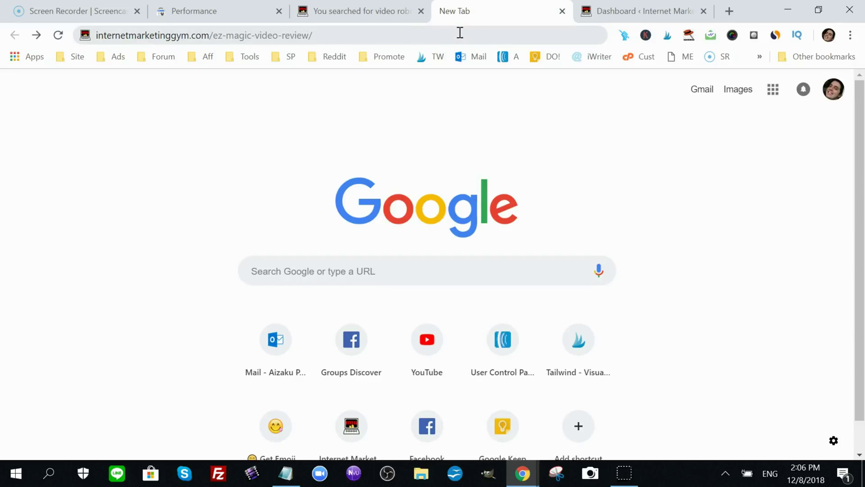
left_click(347, 11)
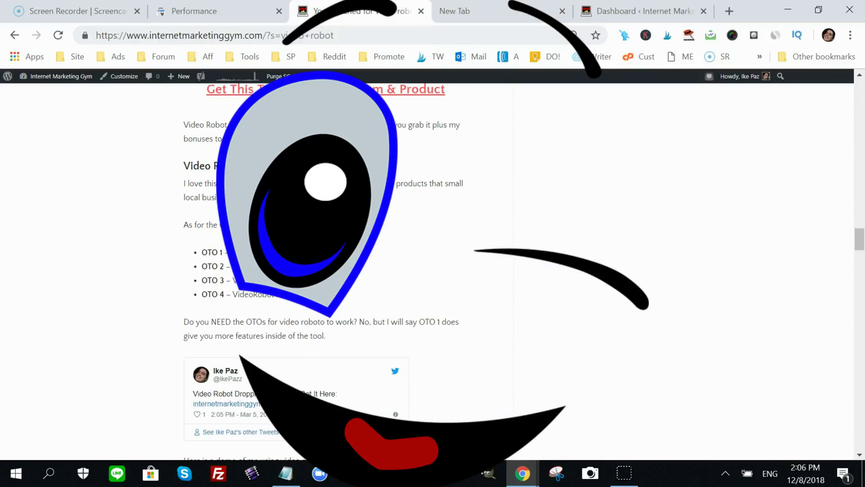
left_click(455, 11)
left_click(347, 11)
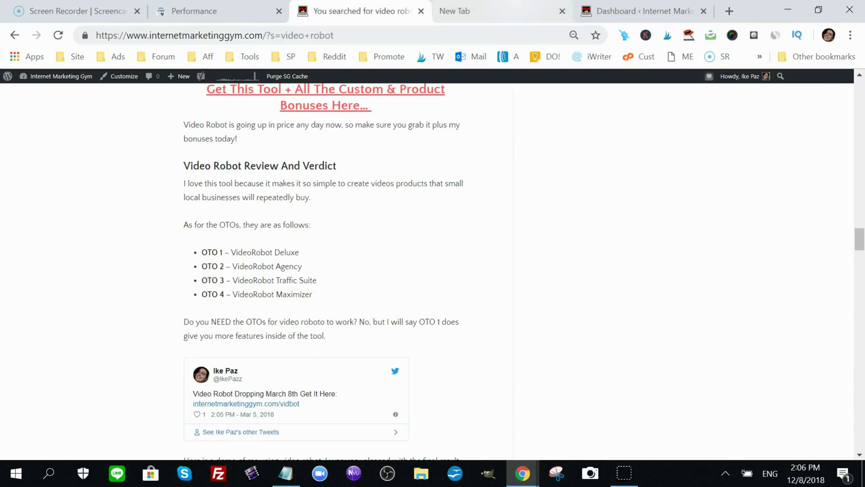
left_click(455, 12)
left_click(347, 12)
left_click(455, 12)
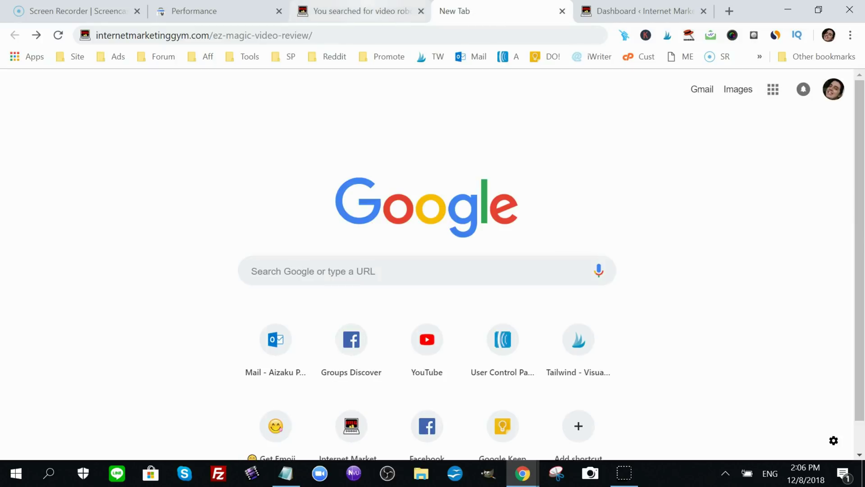
left_click(361, 12)
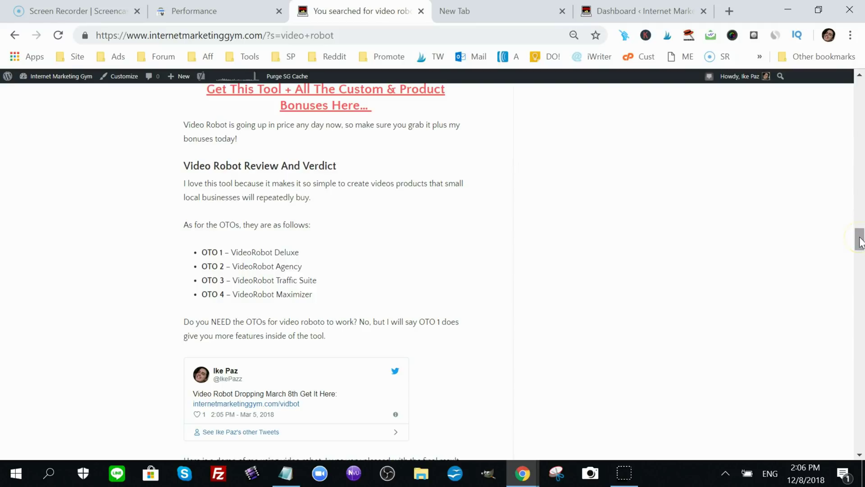
mouse_move(859, 241)
left_mouse_down()
mouse_move(859, 259)
mouse_move(860, 134)
mouse_move(855, 243)
mouse_move(856, 232)
left_mouse_up()
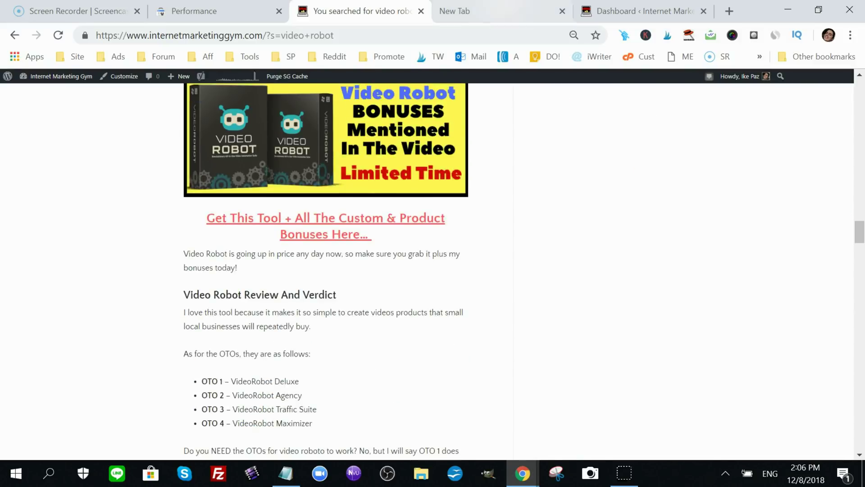
left_click(455, 11)
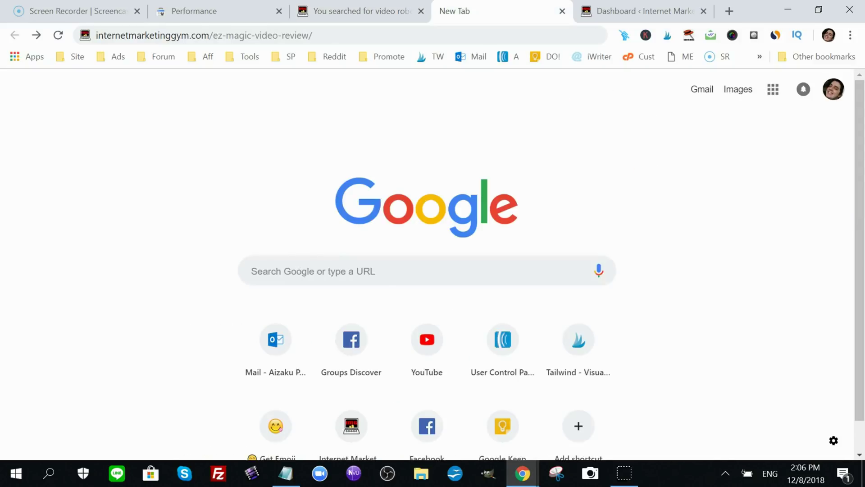
Select the ez-magic-video-review address, then open the Video Robot Review post from the search results
left_click(261, 39)
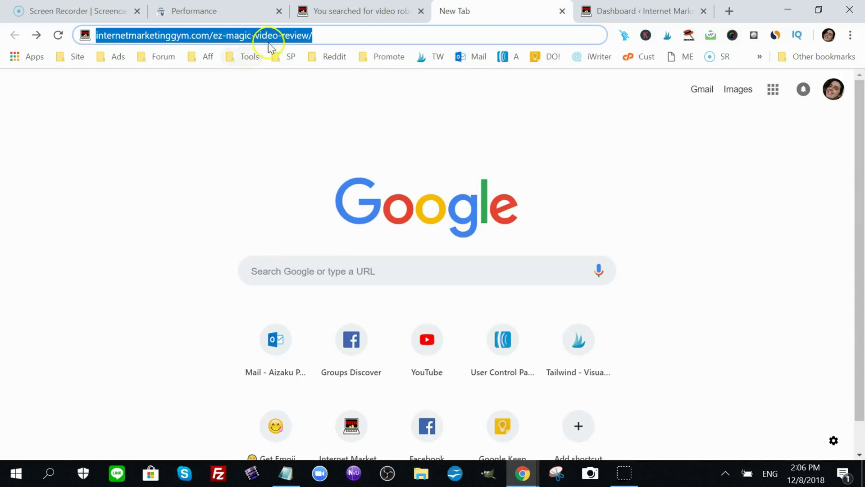
left_click(356, 10)
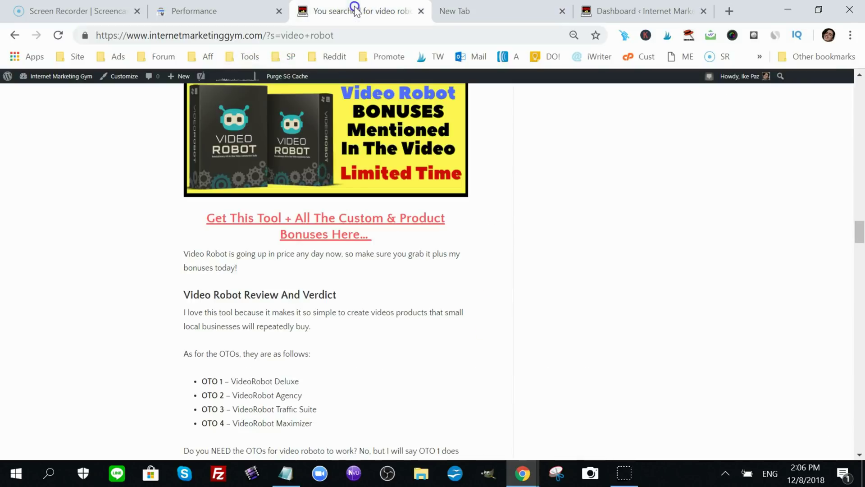
left_click(442, 12)
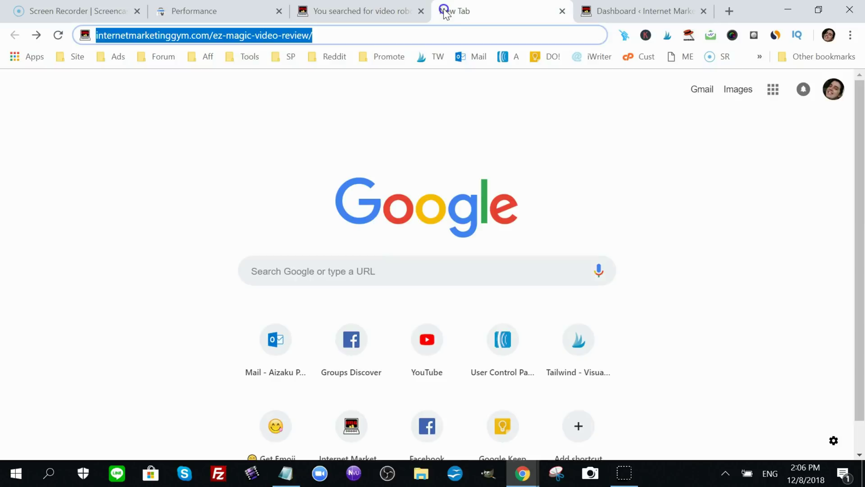
left_click(360, 13)
left_click_drag(859, 231, 793, 89)
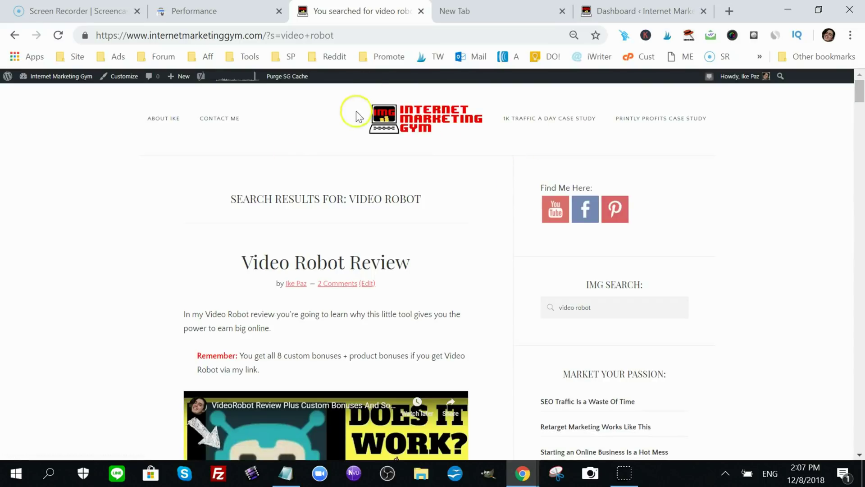
key("ctrl+Tab")
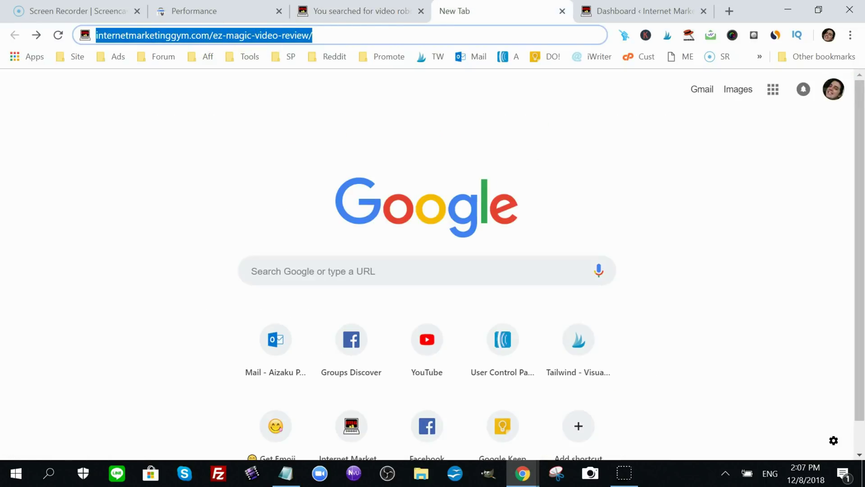
key("ctrl+shift+Tab")
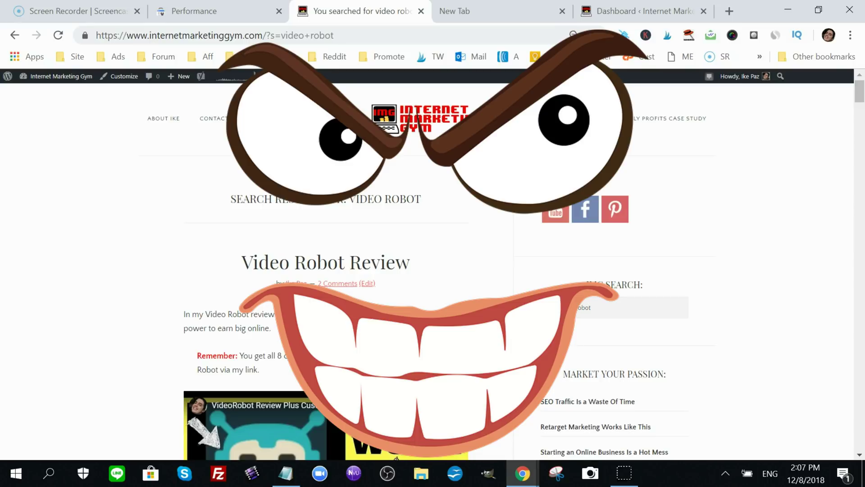
left_click(495, 11)
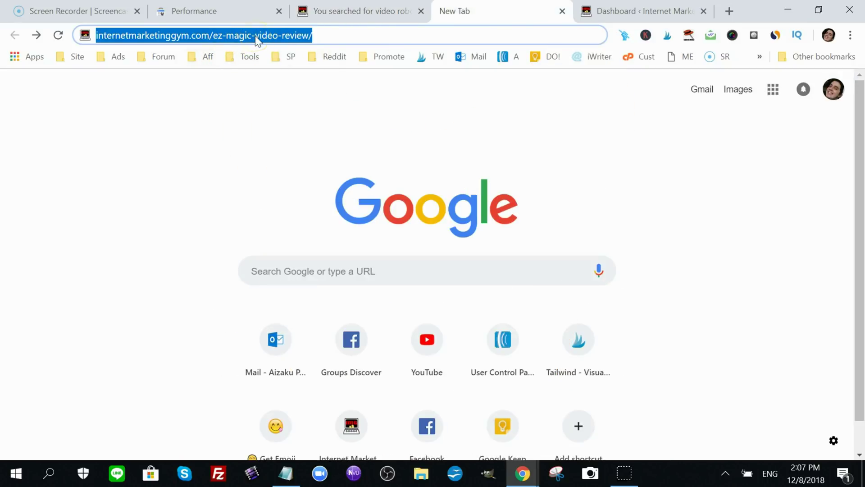
left_click(122, 41)
left_click(356, 11)
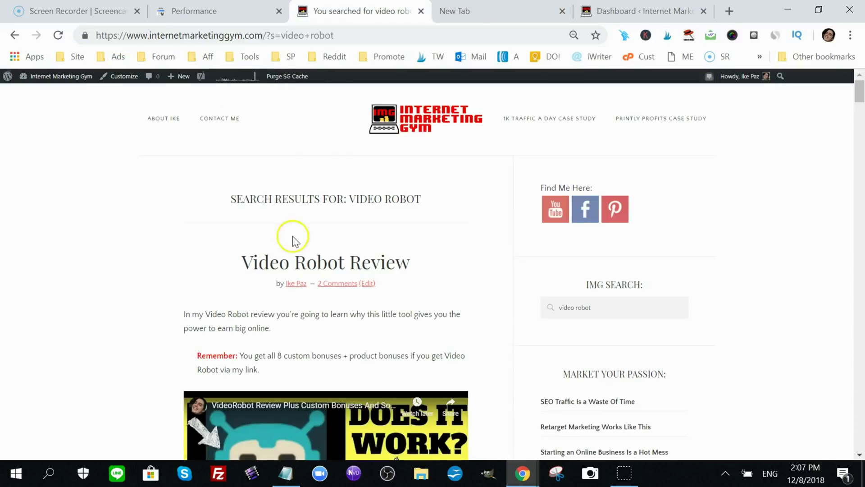
left_click(297, 261)
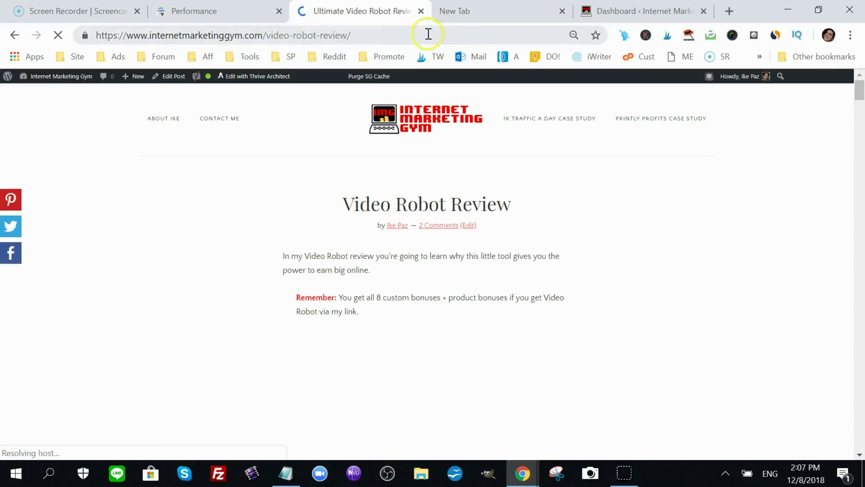
Load the old /ez-magic-video-review/ address, confirm it lands on Video Robot Review, and return to the dashboard
left_click(475, 9)
left_click(413, 40)
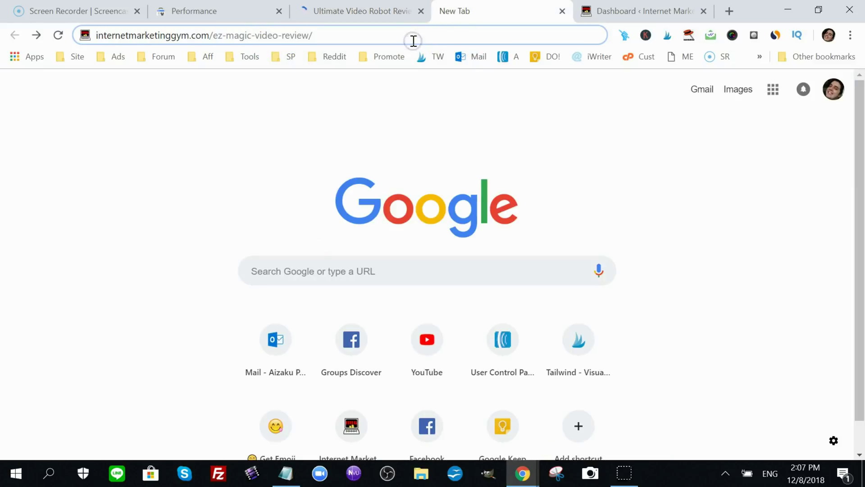
key("Return")
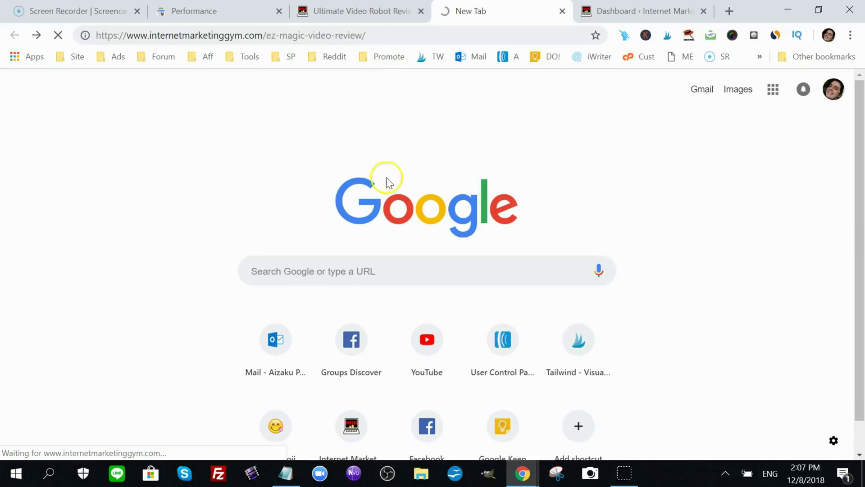
key("ctrl+shift+Tab")
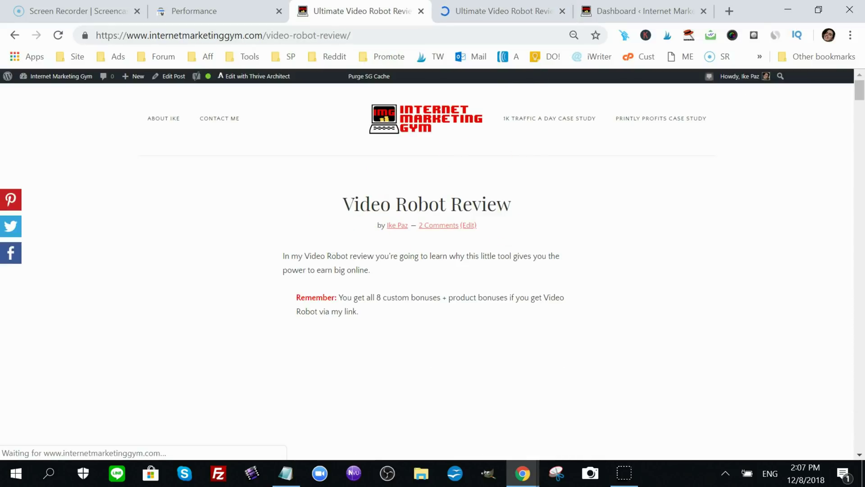
left_click(504, 9)
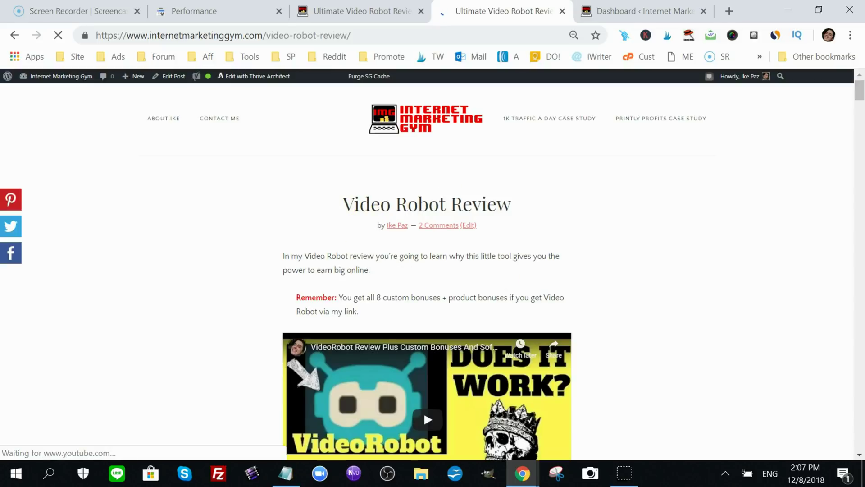
key("ctrl+Tab")
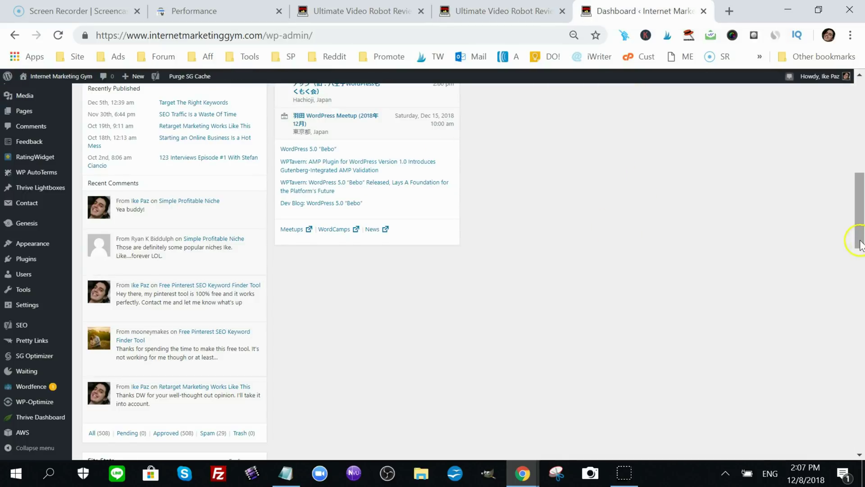
Open the 301 Redirects settings page from the Settings menu
left_click_drag(860, 246, 860, 317)
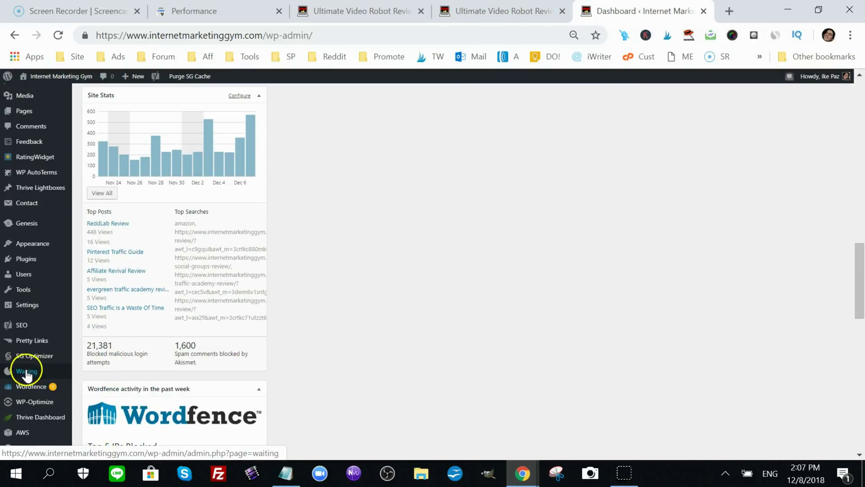
mouse_move(23, 421)
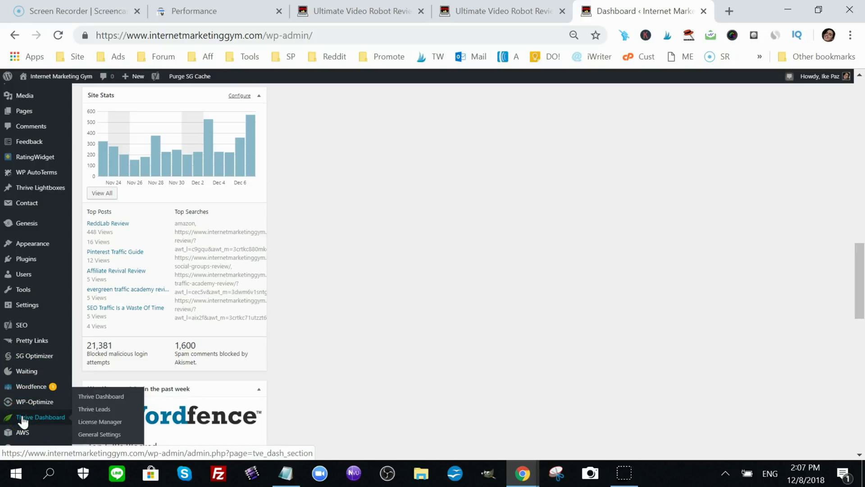
mouse_move(40, 334)
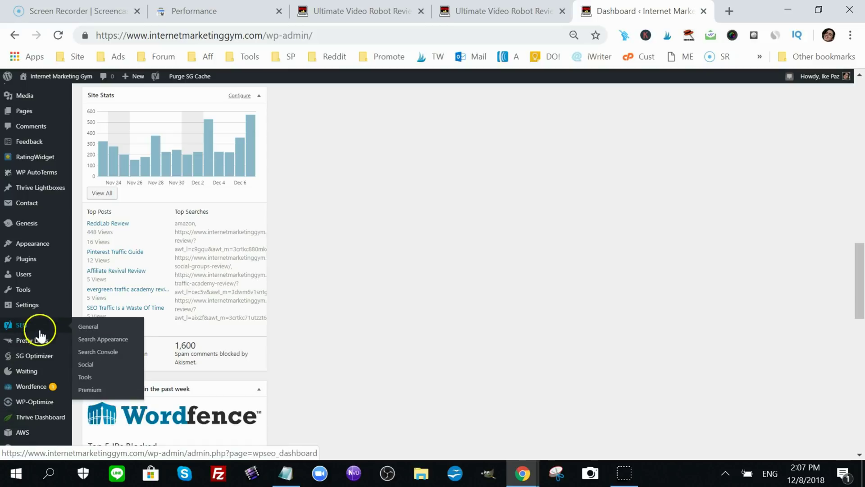
mouse_move(38, 310)
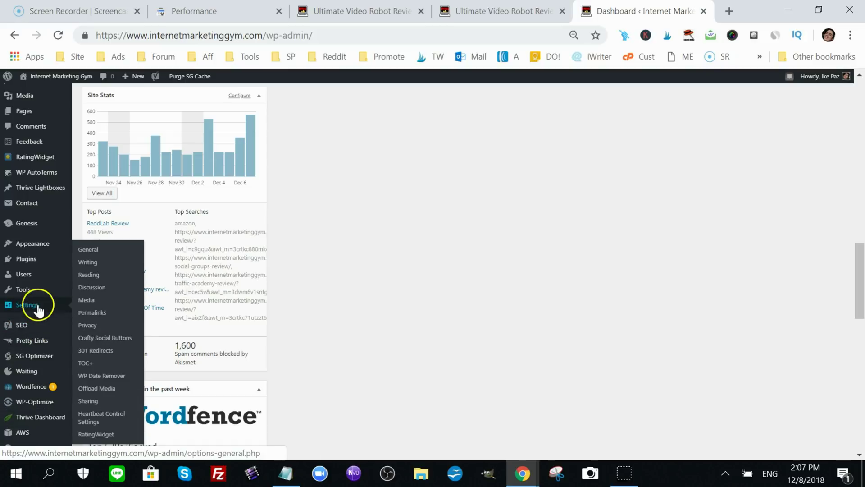
left_click(100, 355)
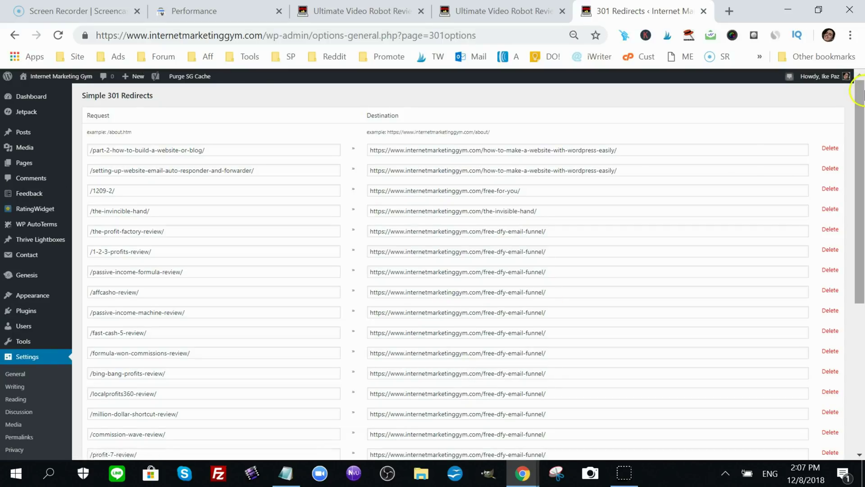
Highlight the /ez-magic-video-review/ redirect source and its video-robot-review destination
left_click_drag(858, 146, 858, 303)
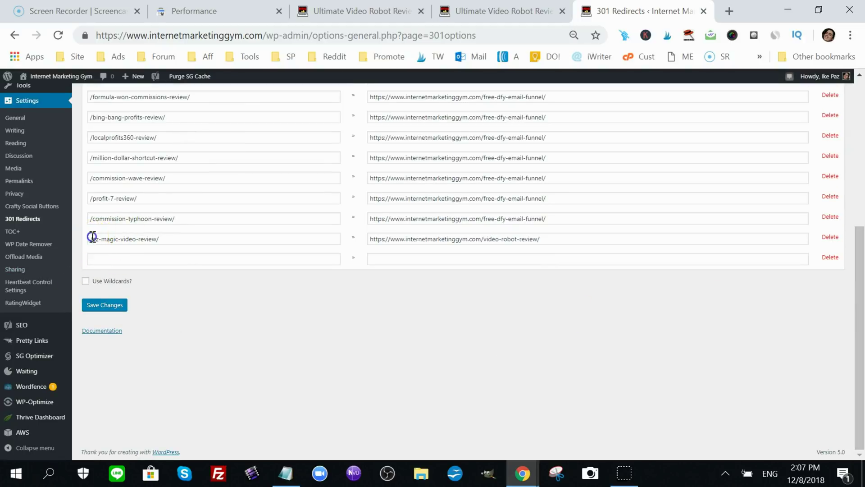
left_click_drag(92, 236, 136, 239)
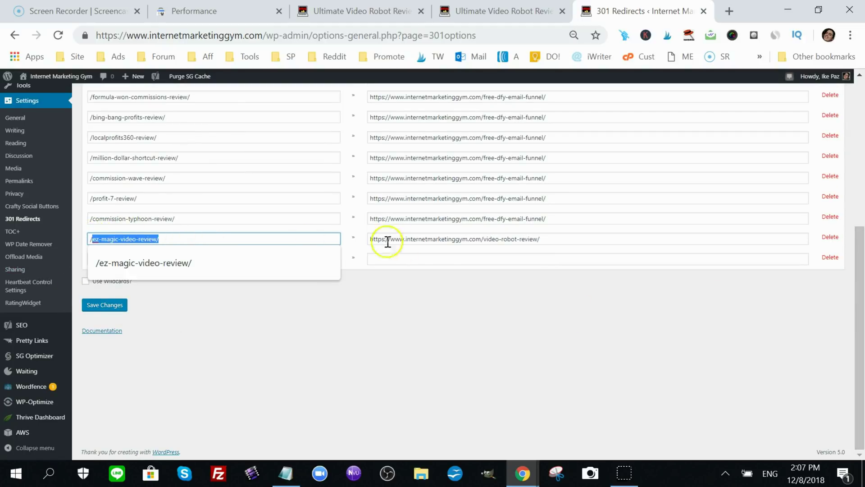
left_click(448, 314)
left_click_drag(490, 242, 528, 235)
left_click_drag(136, 240, 155, 239)
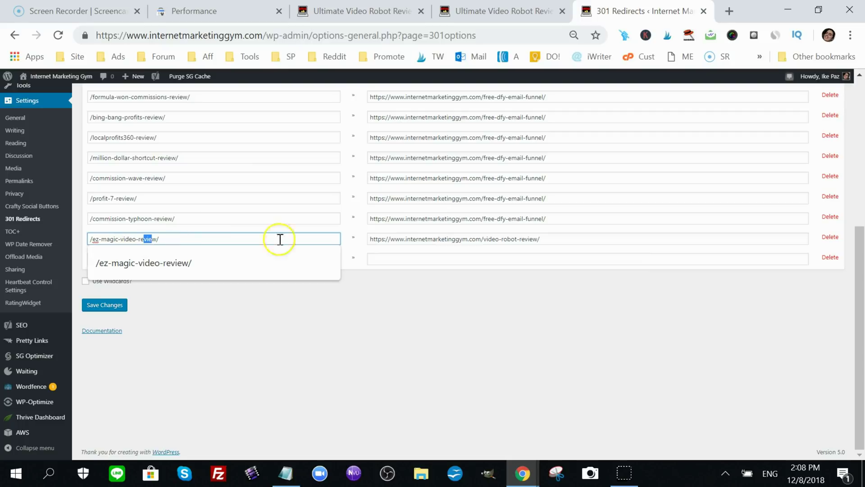
left_click_drag(410, 239, 487, 239)
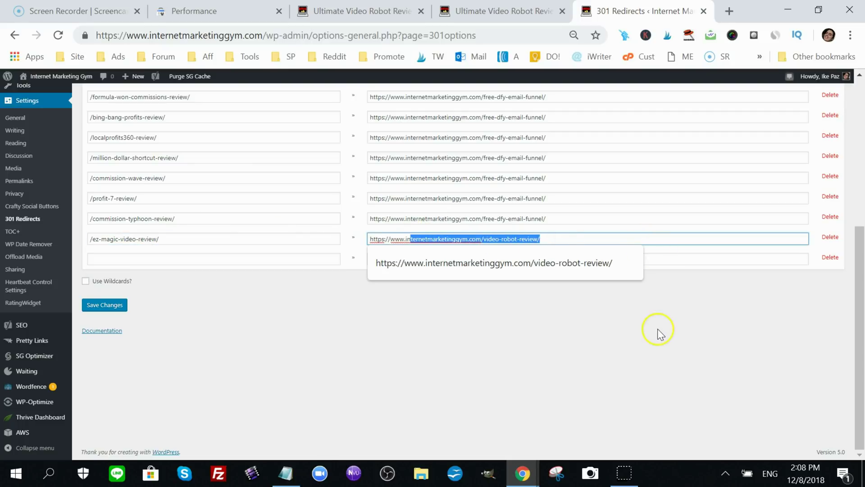
Glance at the live Video Robot Review post, then bring the Google video robot review results forward
left_click(518, 11)
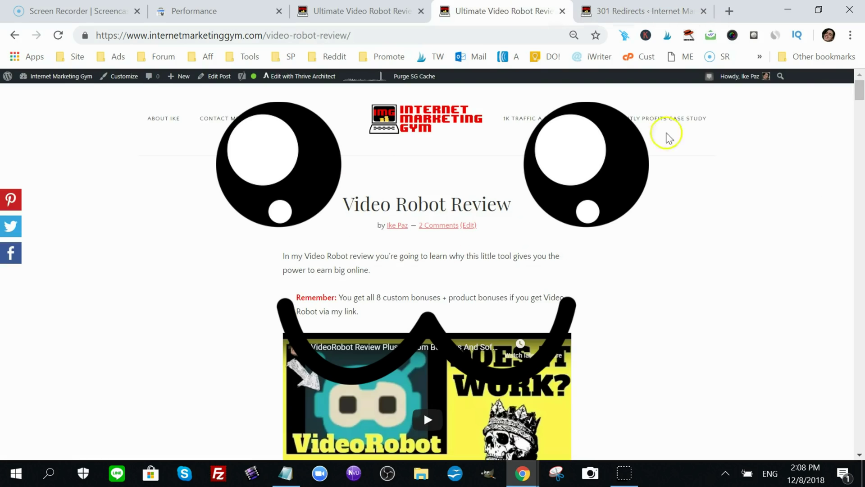
left_click_drag(858, 87, 834, 373)
mouse_move(522, 473)
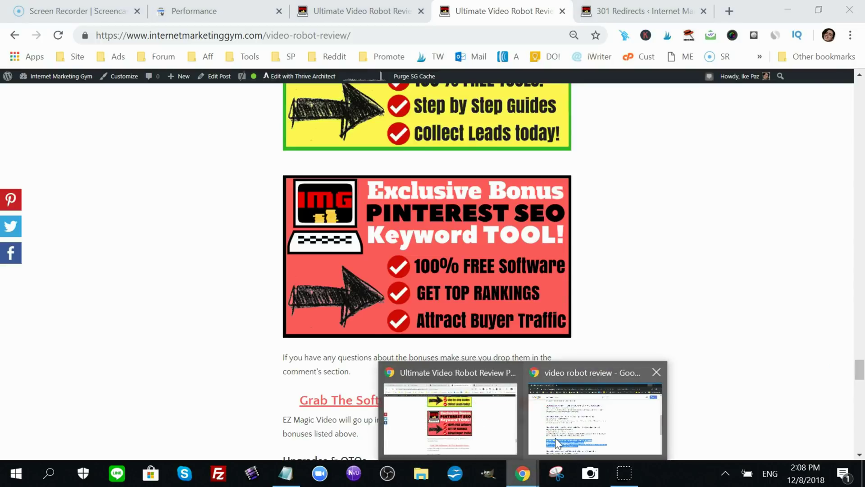
left_click(608, 417)
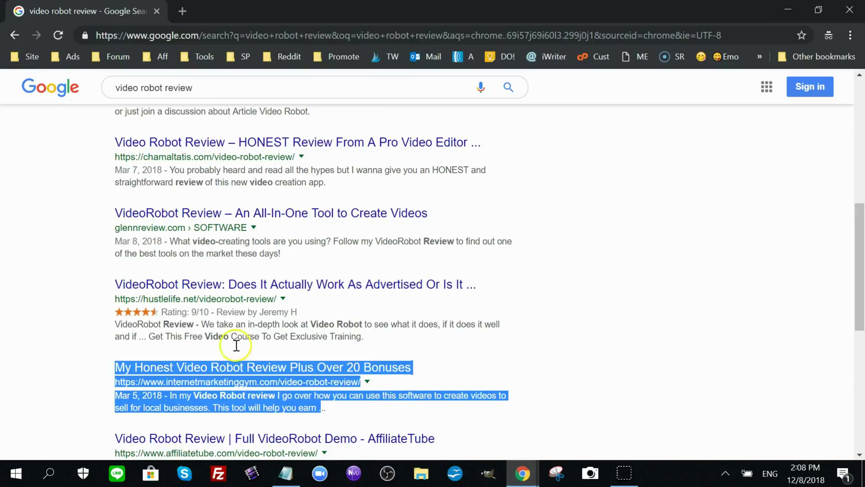
left_click(34, 358)
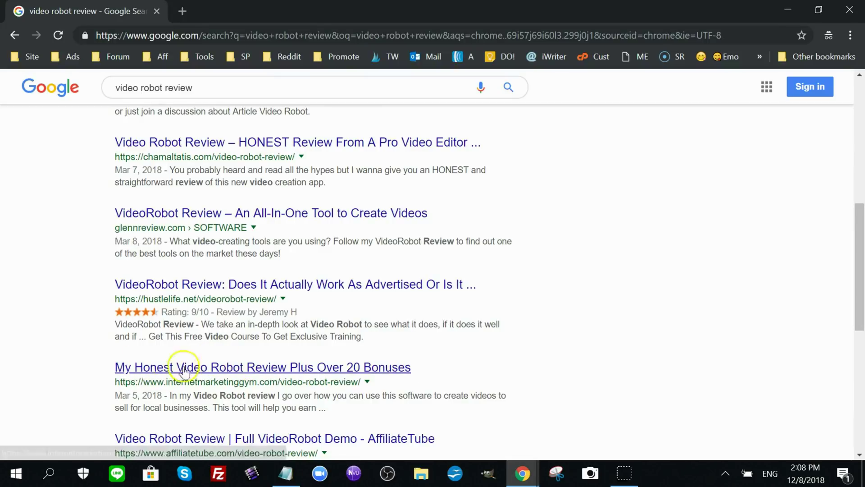
Highlight the site's My Honest Video Robot Review Plus Over 20 Bonuses listing and scroll back to the top
left_click_drag(111, 368, 589, 387)
left_click(588, 387)
left_click_drag(859, 292, 862, 202)
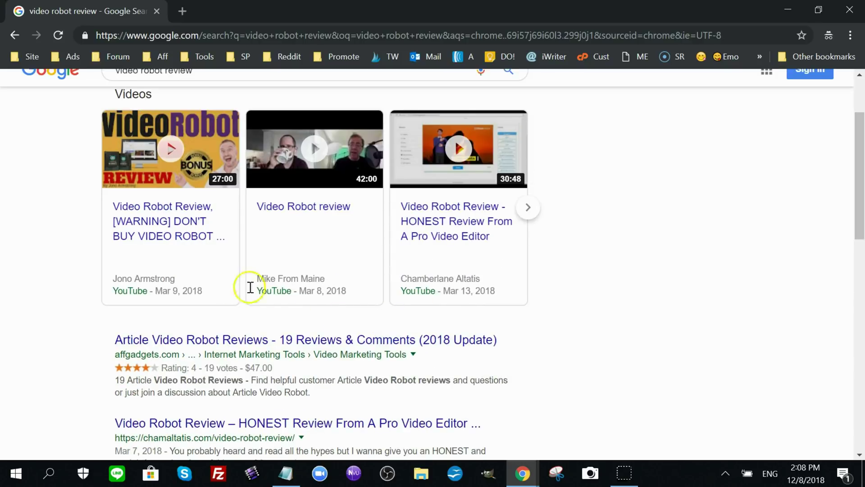
left_click_drag(858, 190, 858, 161)
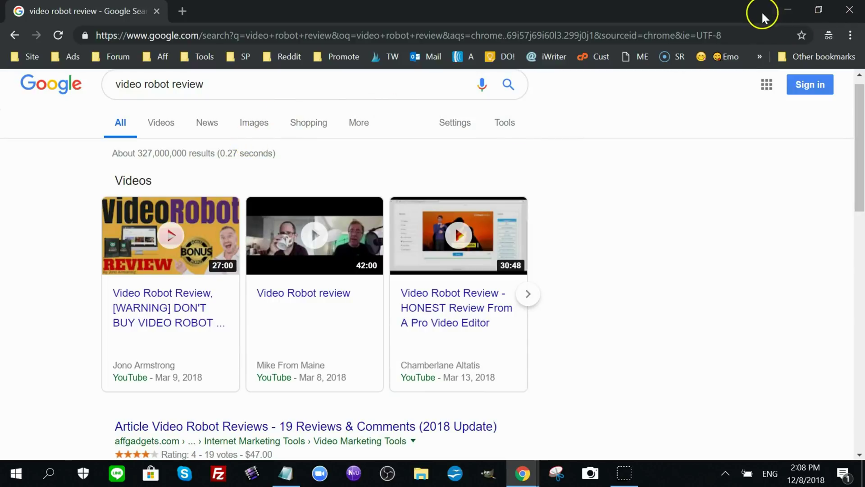
Minimize the Google results and switch to Search Console's Performance table showing video robot review at 26 clicks
left_click(779, 14)
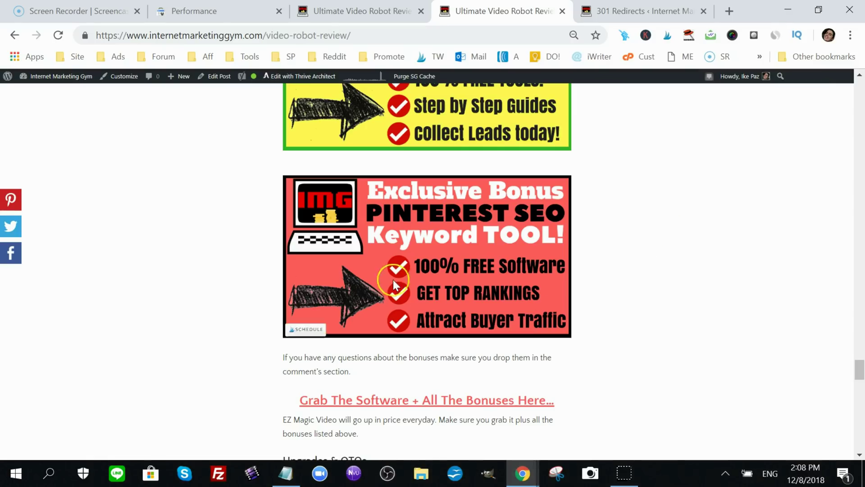
left_click(356, 11)
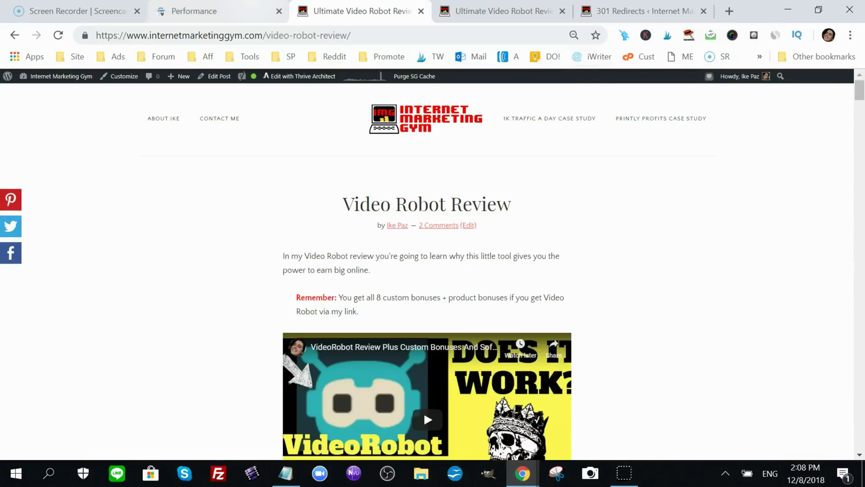
left_click(252, 11)
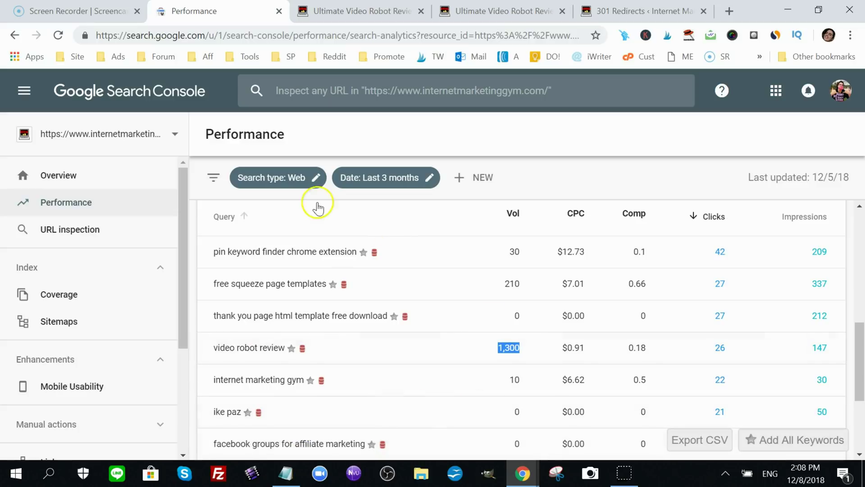
left_click(352, 11)
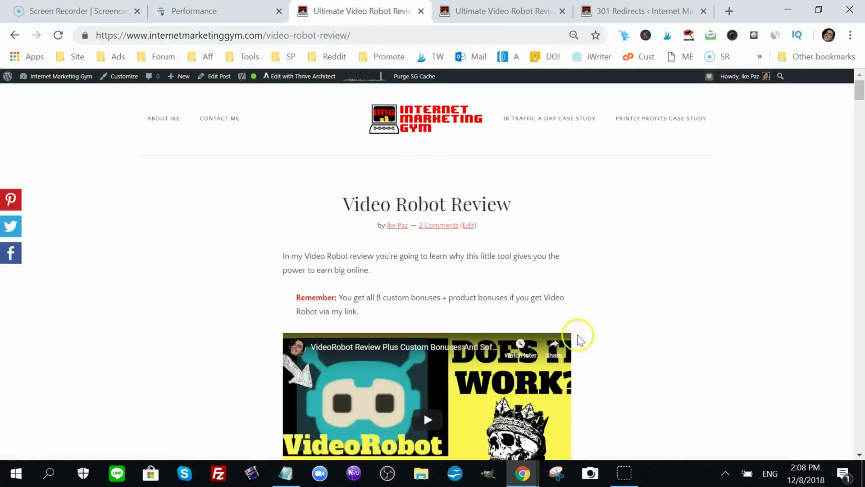
key("ctrl+shift+Tab")
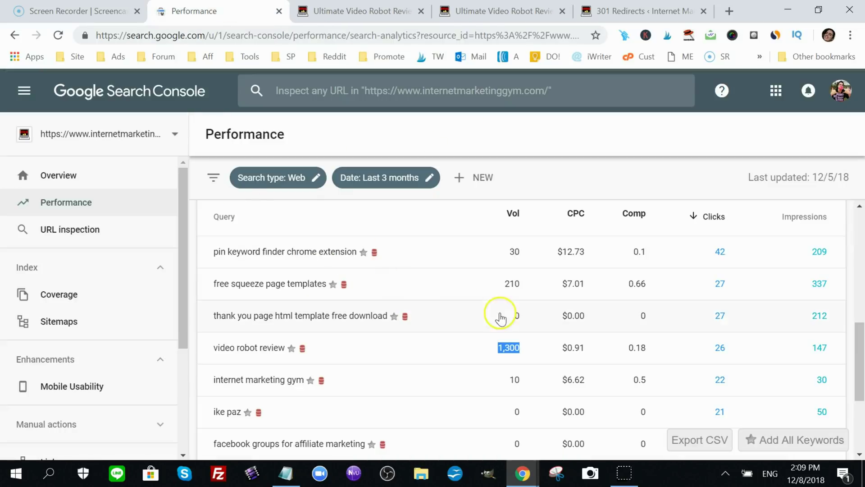